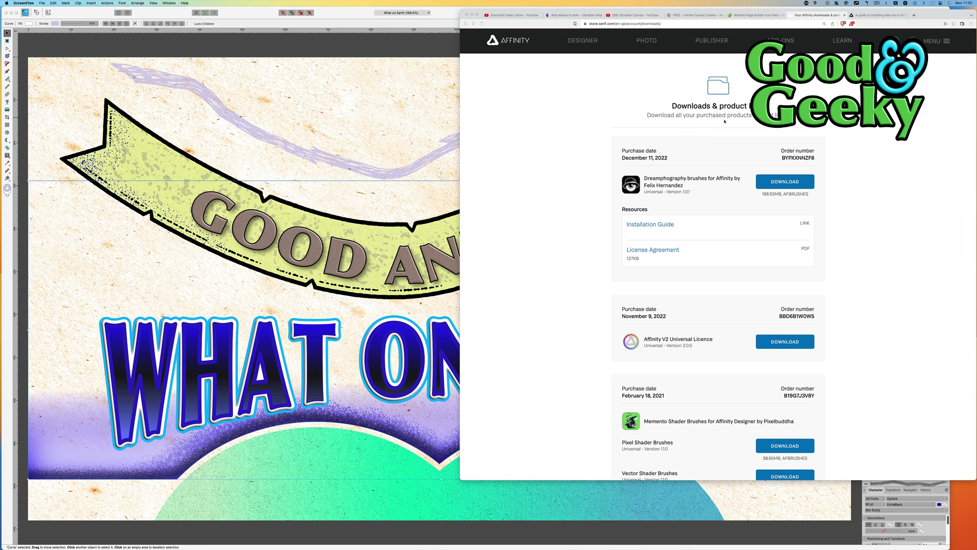
Find 60 Snow Overlays by Paper Farms in My add-ons and start its download
scroll(708, 189, down, 5)
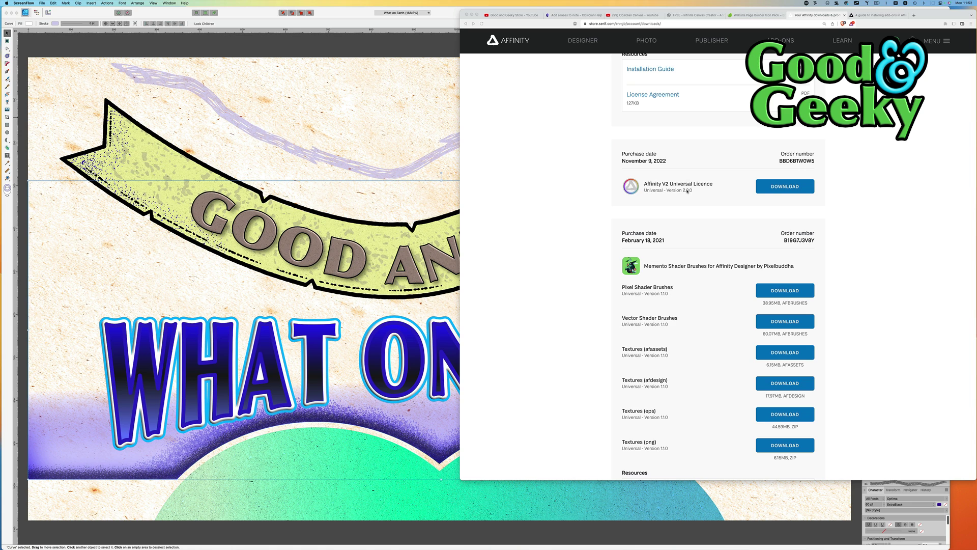
scroll(687, 189, down, 3)
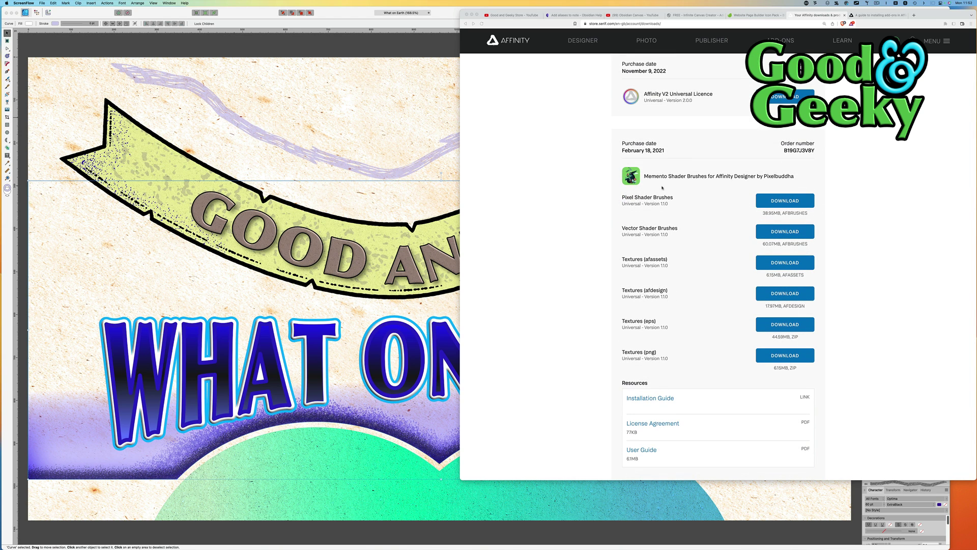
scroll(664, 204, down, 9)
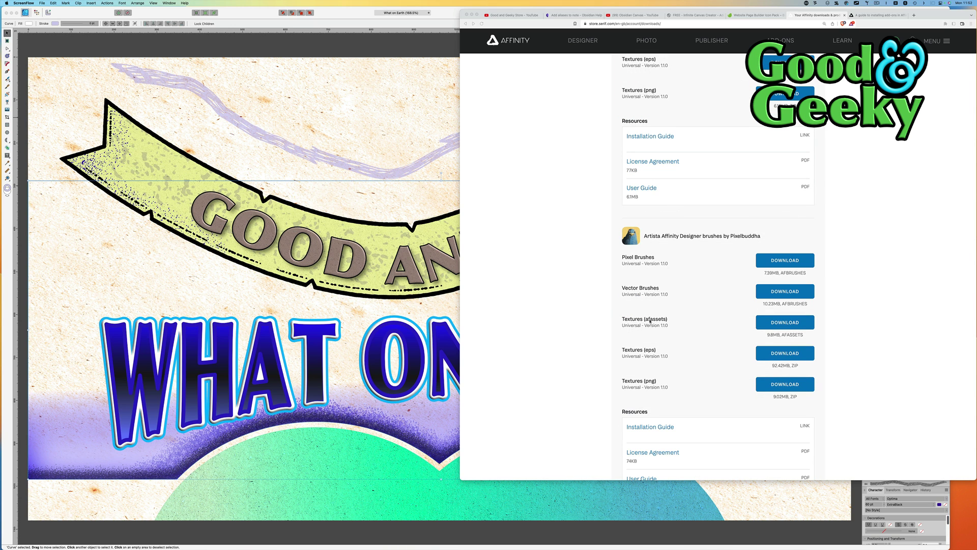
scroll(651, 320, down, 9)
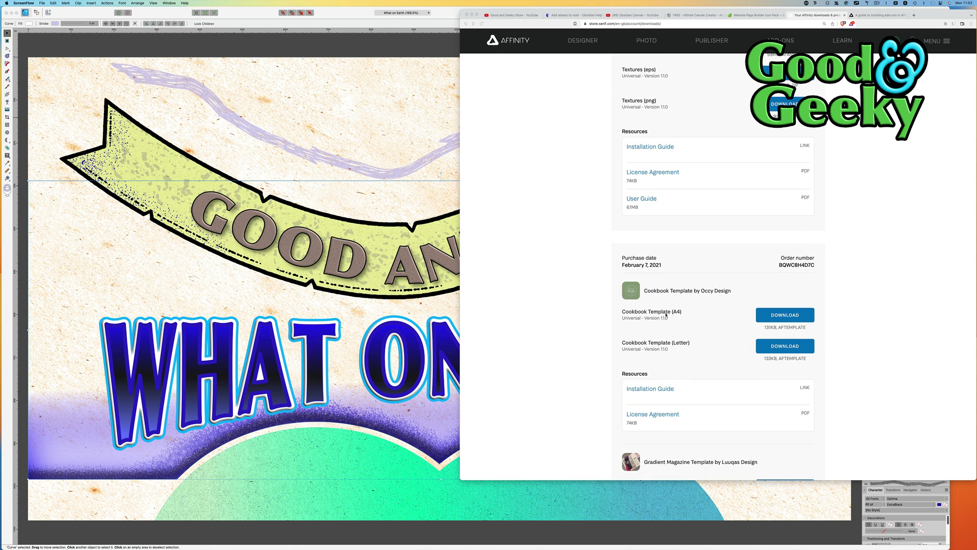
scroll(666, 315, down, 7)
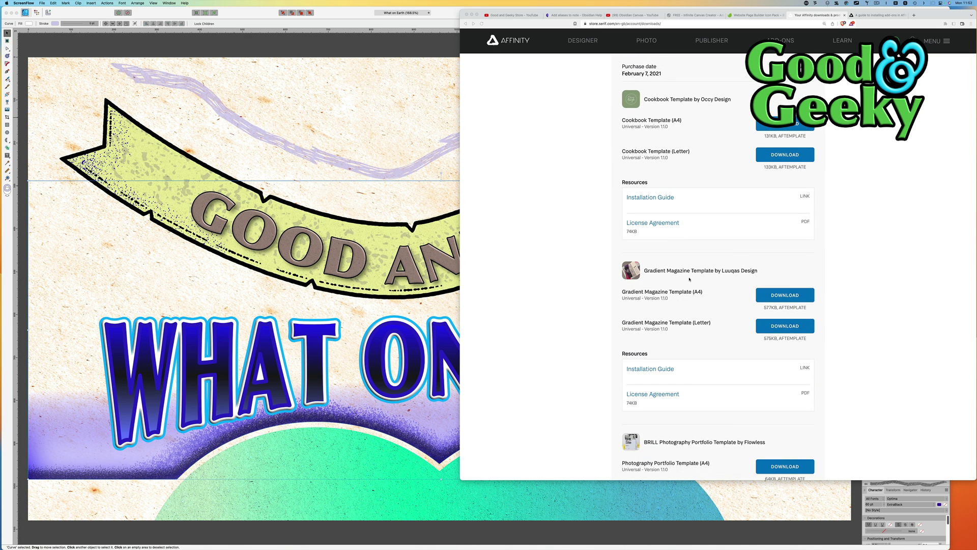
scroll(687, 279, down, 7)
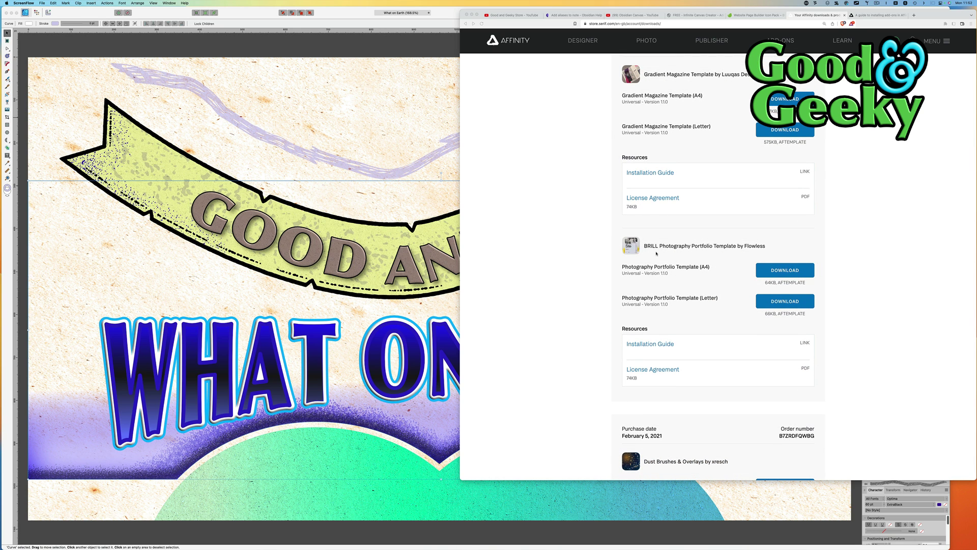
scroll(726, 251, down, 9)
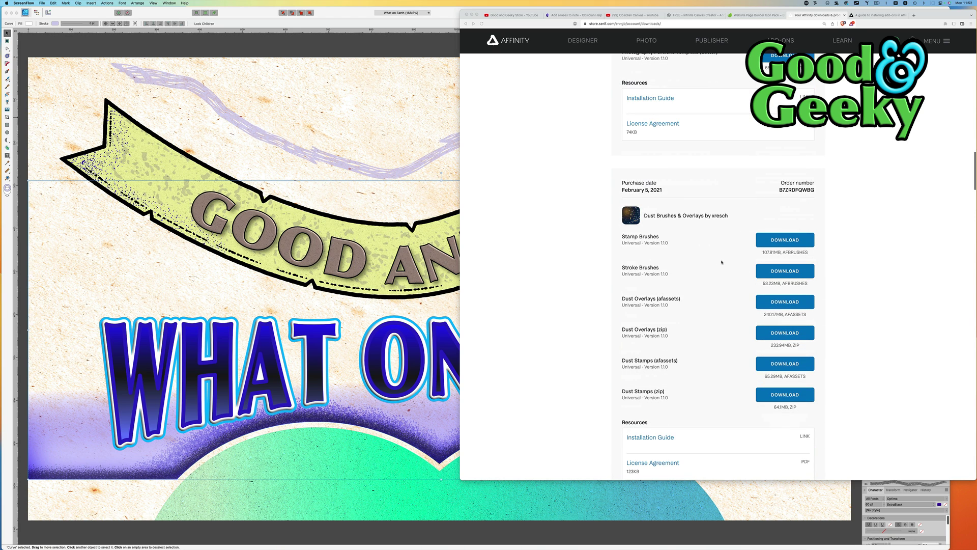
scroll(667, 255, down, 5)
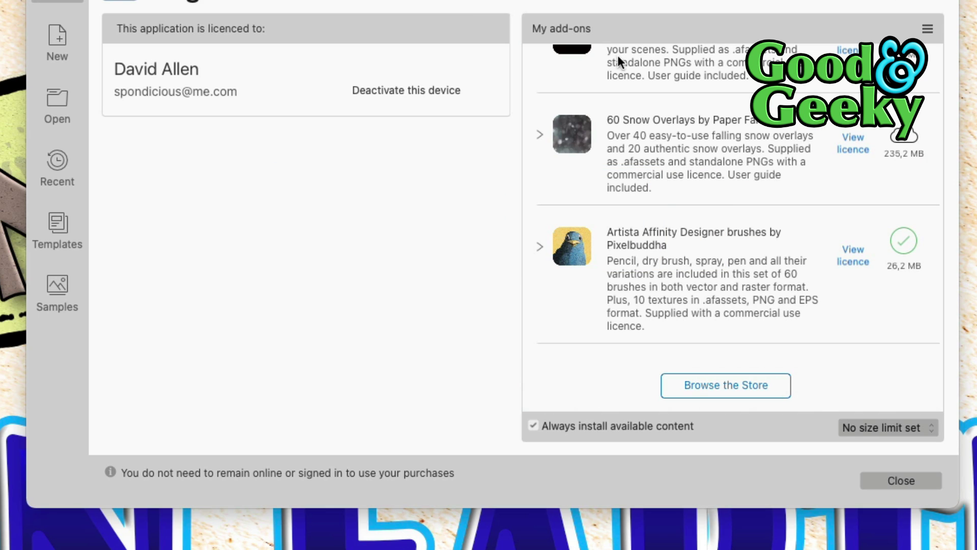
scroll(693, 184, up, 2)
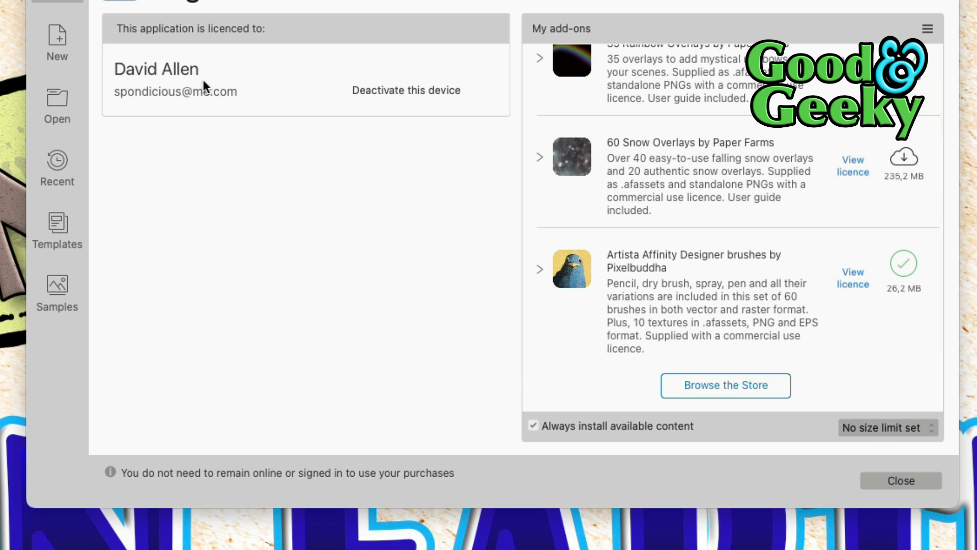
scroll(681, 193, up, 5)
scroll(682, 190, down, 2)
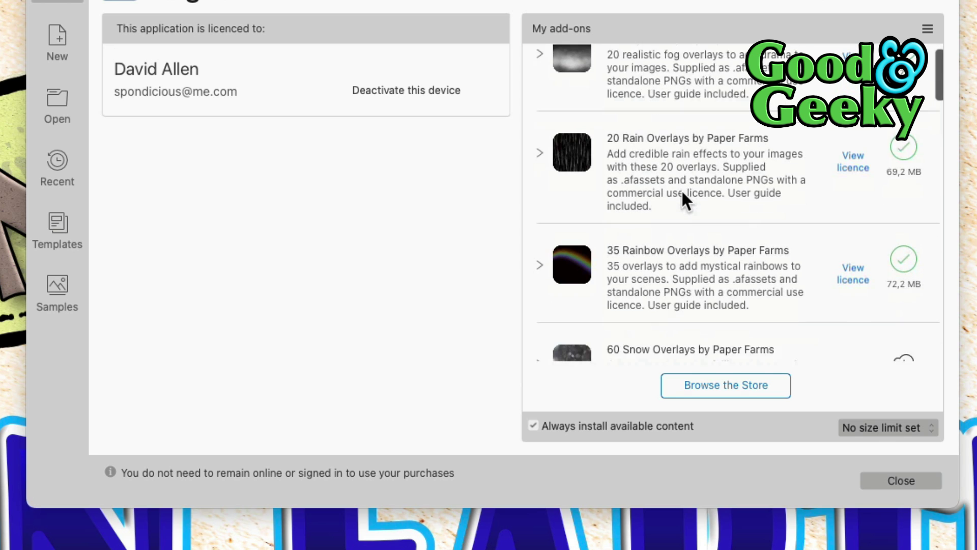
scroll(683, 194, down, 3)
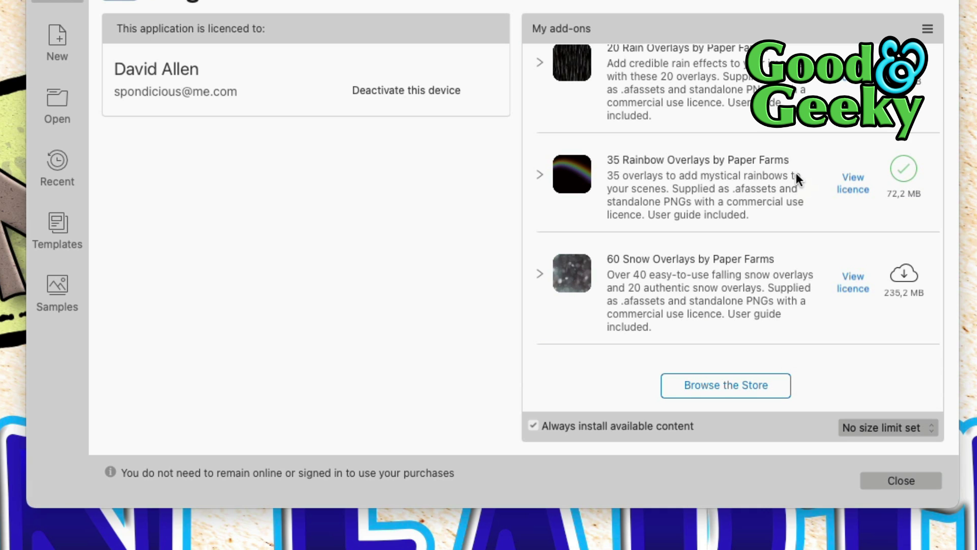
scroll(786, 237, down, 5)
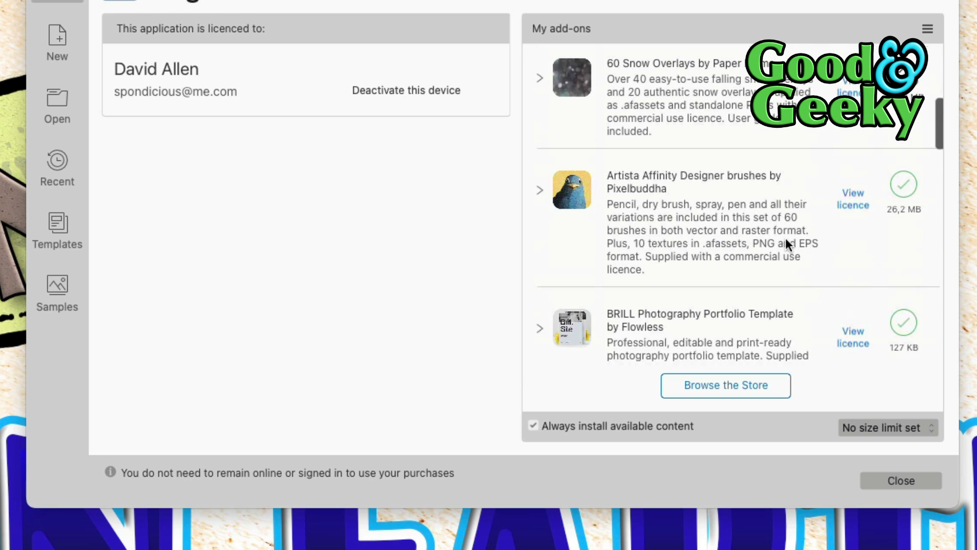
scroll(738, 229, up, 1)
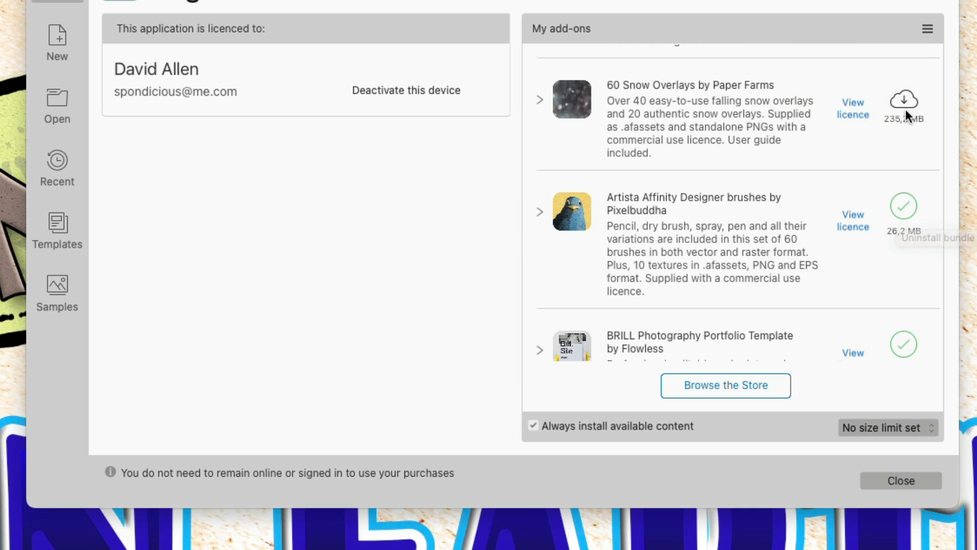
click(905, 103)
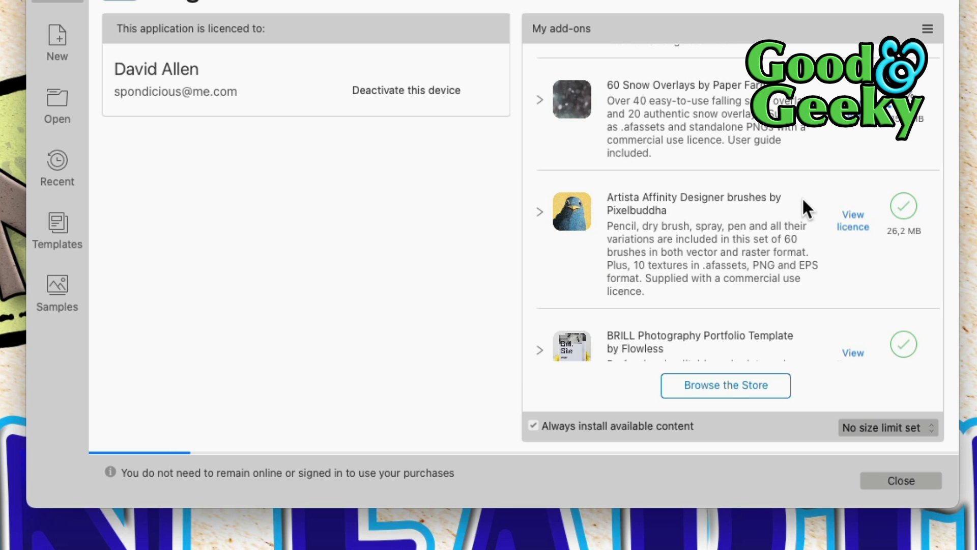
Bring up the No size limit set choices for the install size limit
scroll(802, 197, down, 10)
scroll(809, 196, down, 2)
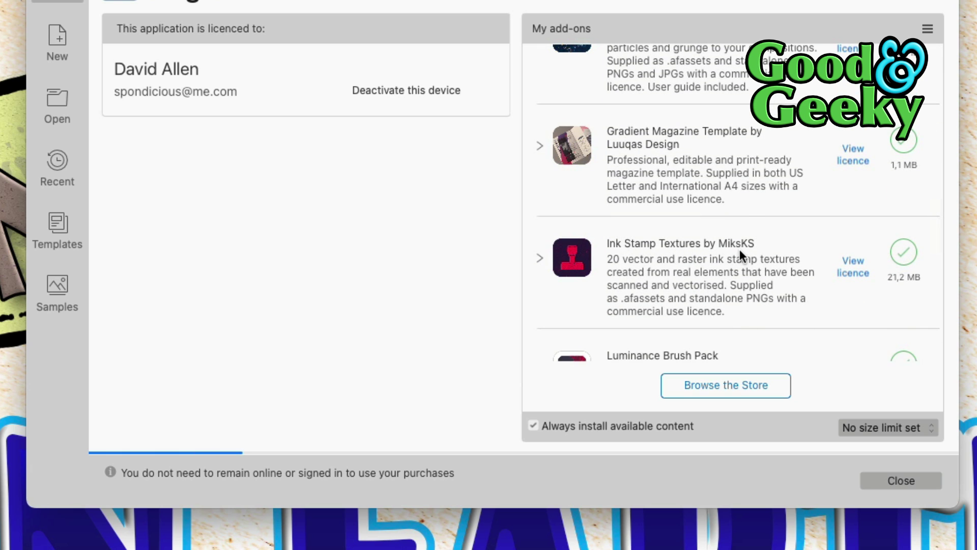
scroll(741, 251, down, 5)
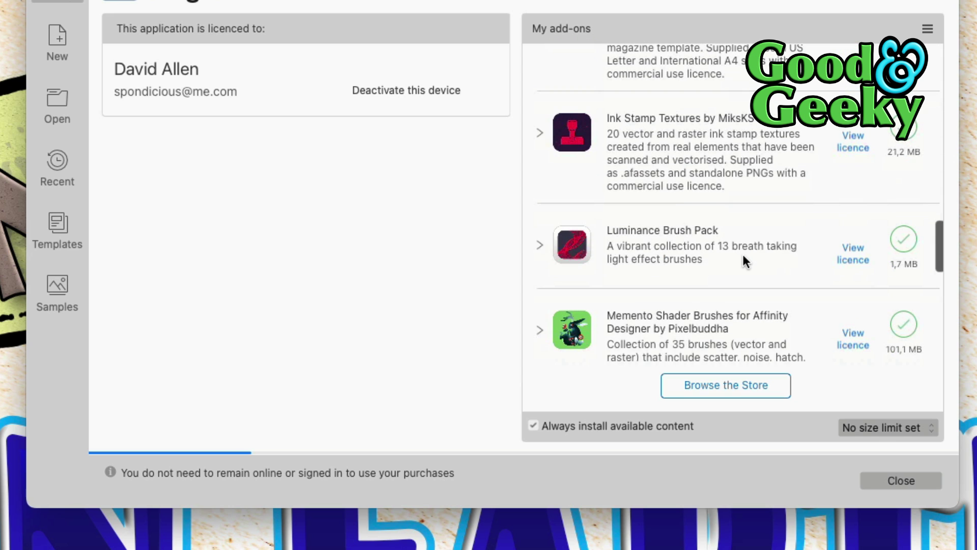
scroll(742, 252, down, 4)
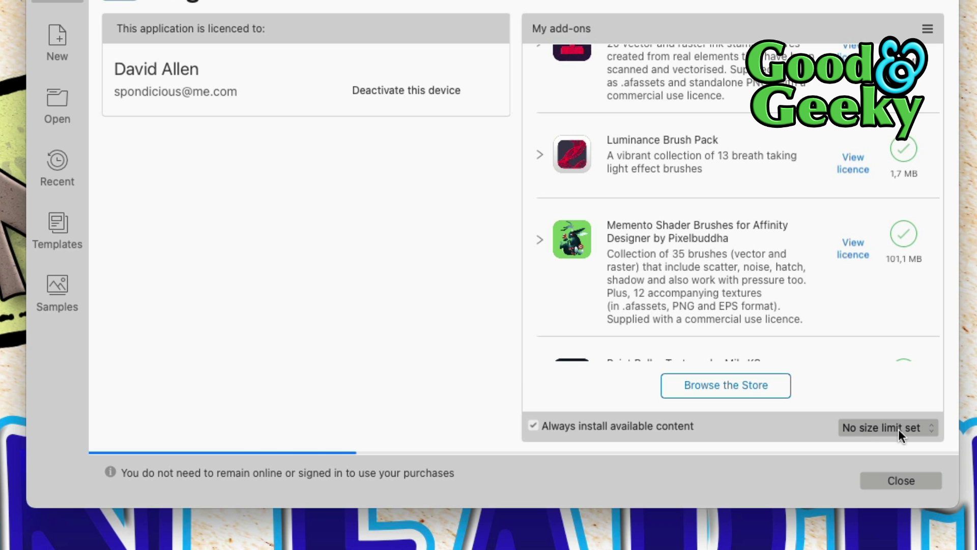
click(899, 430)
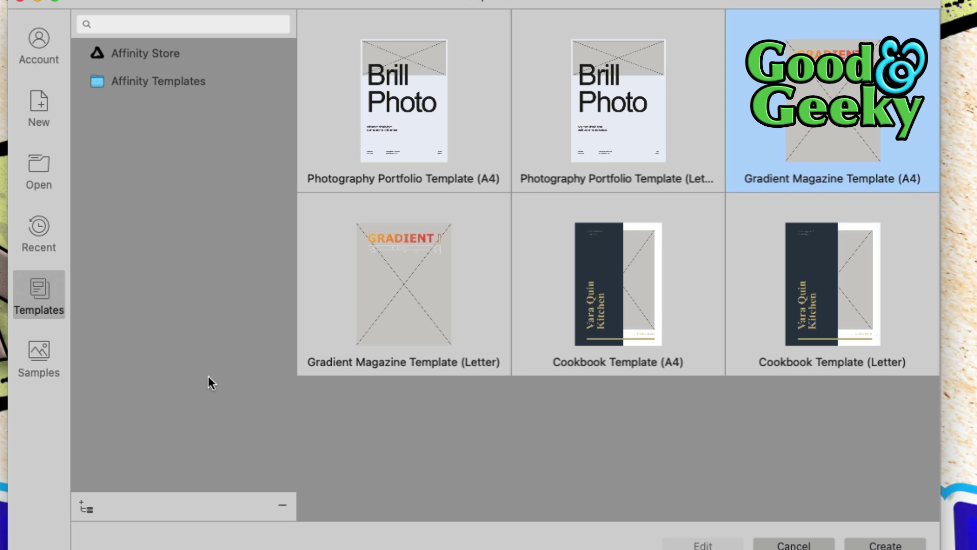
Switch the welcome panel sidebar to the bundled Samples documents
click(36, 354)
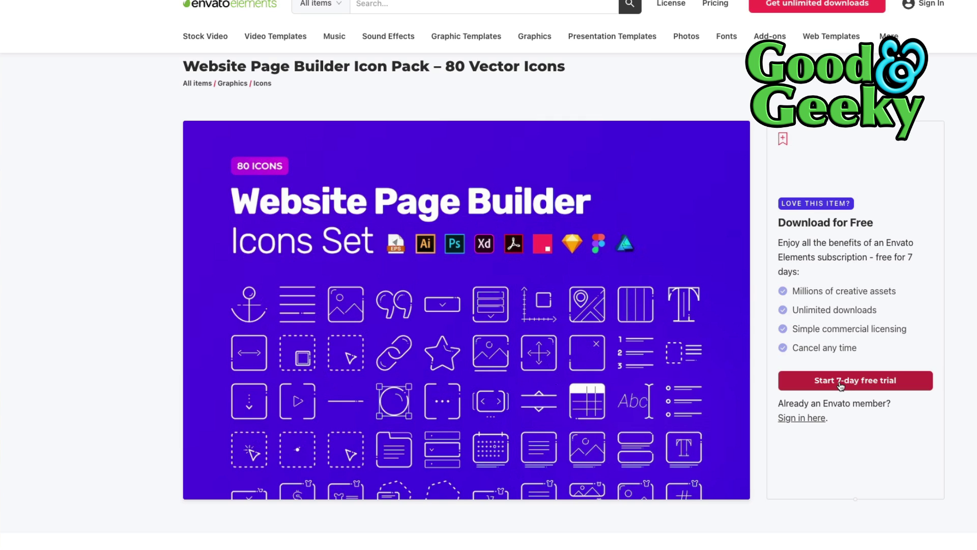
Download the Lighthouse Liner Affinity Brushes pack without a license from the Affinity add-ons results
click(840, 386)
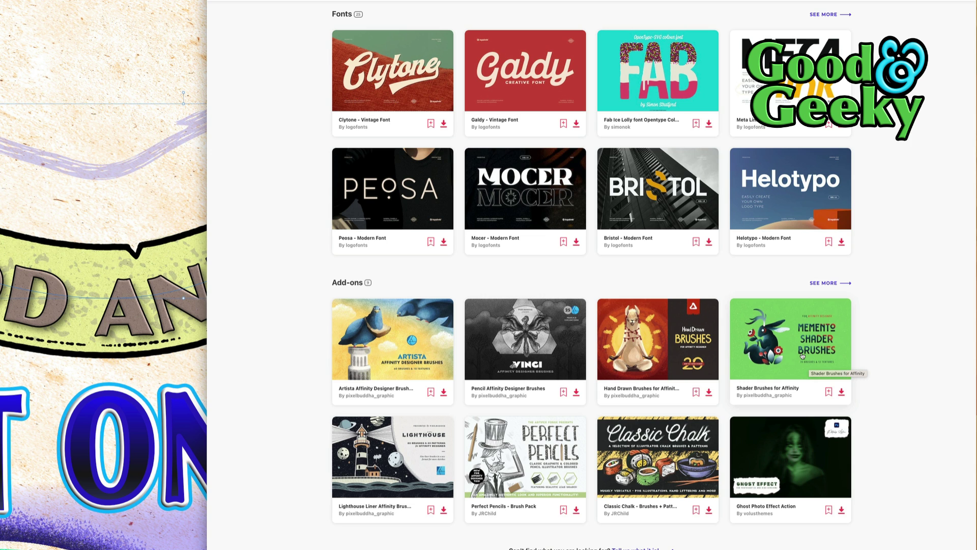
scroll(802, 355, up, 10)
mouse_move(731, 34)
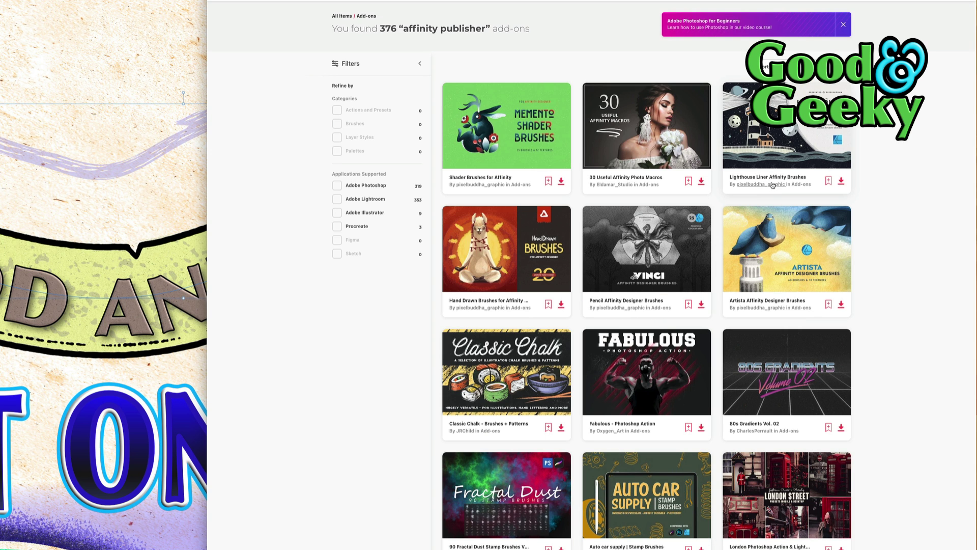
click(841, 181)
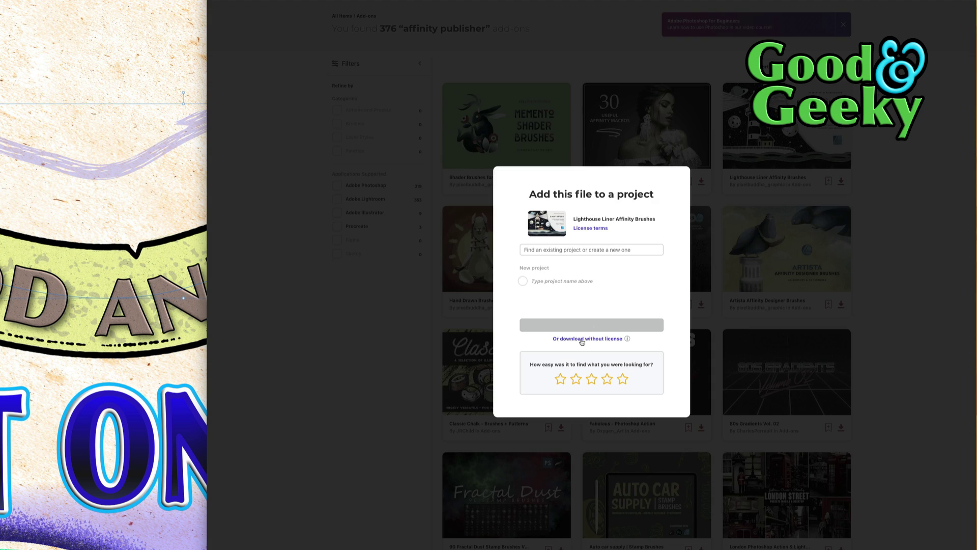
click(585, 338)
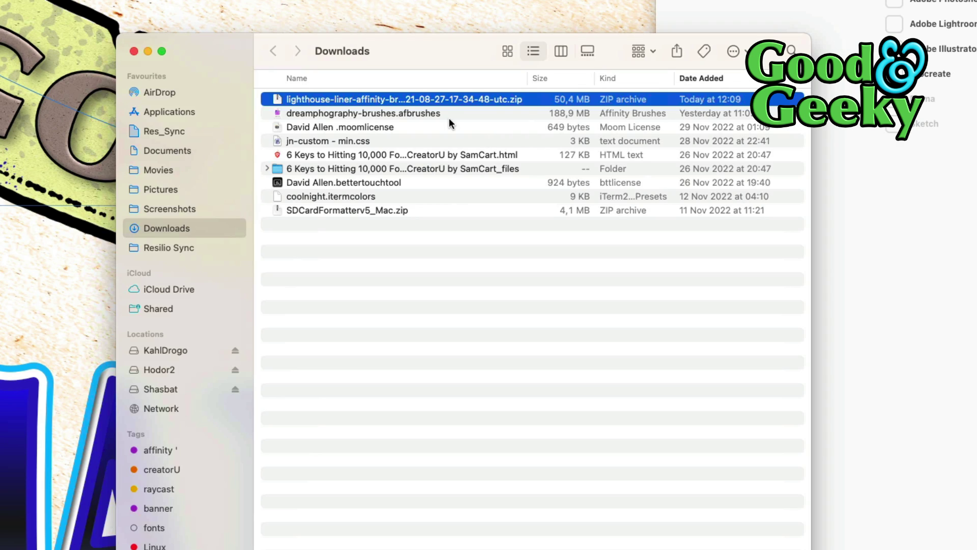
Unzip the Lighthouse Liner archive, expand its folder and Quick Look instructions.pdf
double_click(490, 99)
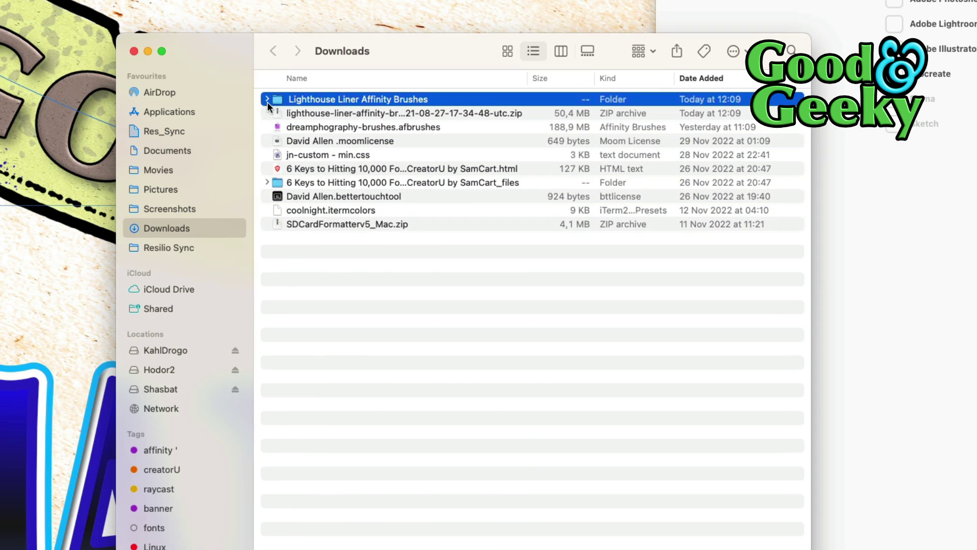
click(266, 101)
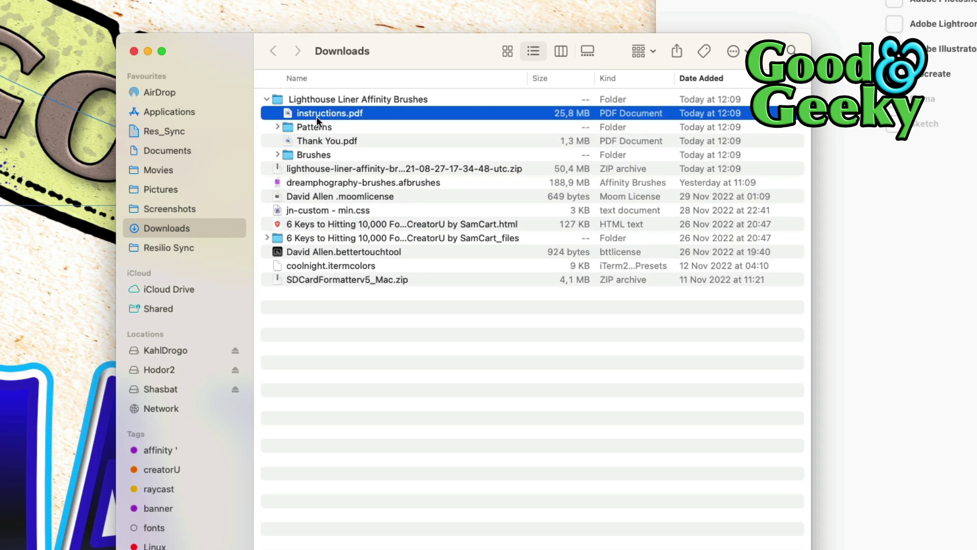
key(space)
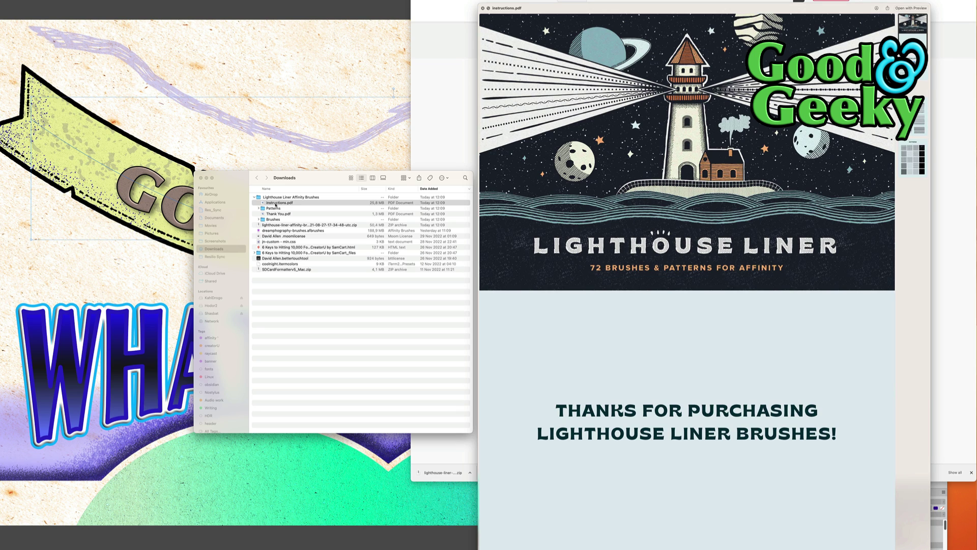
Read the PDF's installation steps, then select Lighthouse Liner Brushes.afbrushes and close the preview
scroll(571, 288, down, 10)
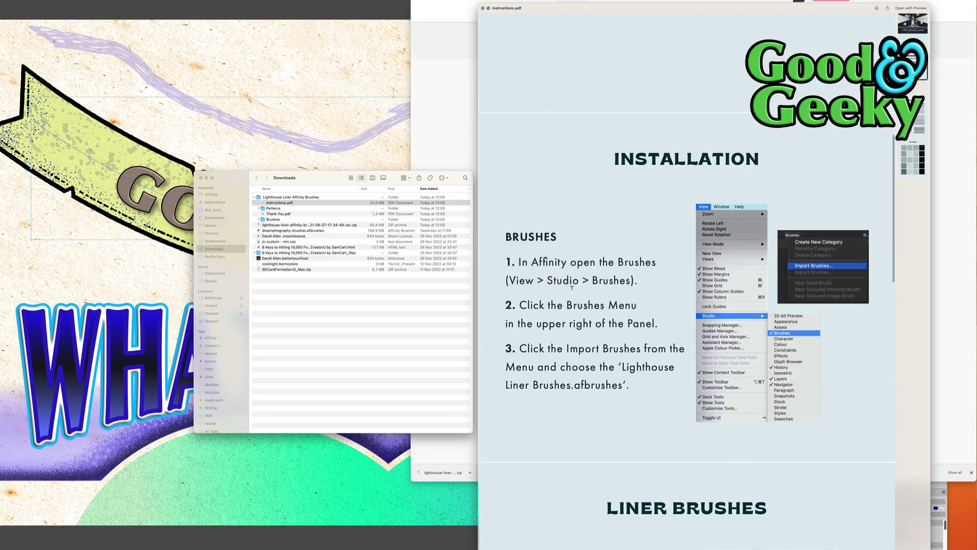
scroll(571, 288, down, 8)
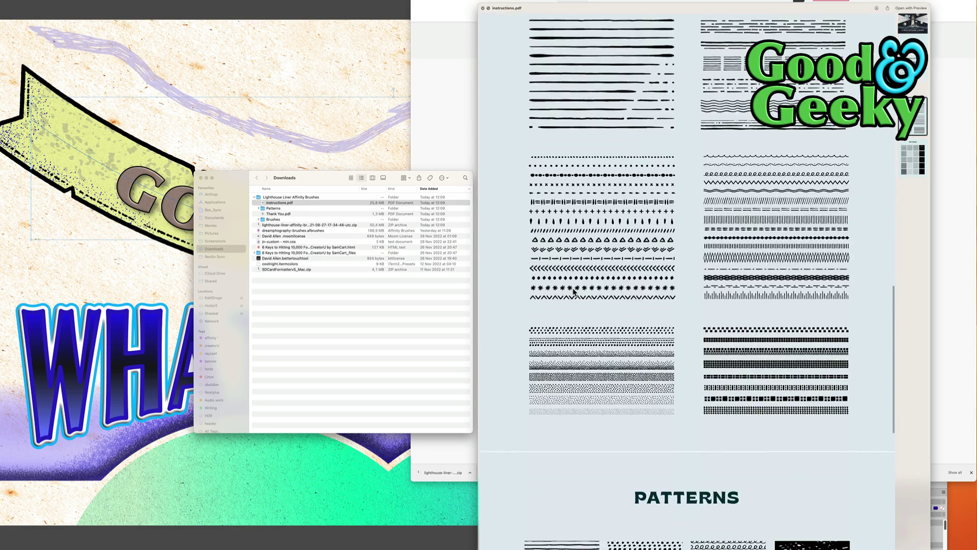
scroll(572, 288, up, 12)
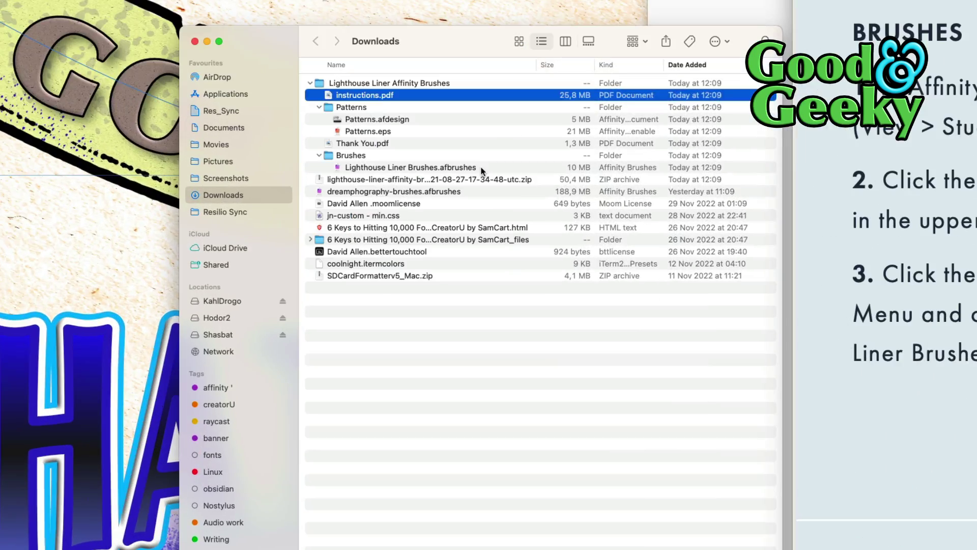
click(339, 233)
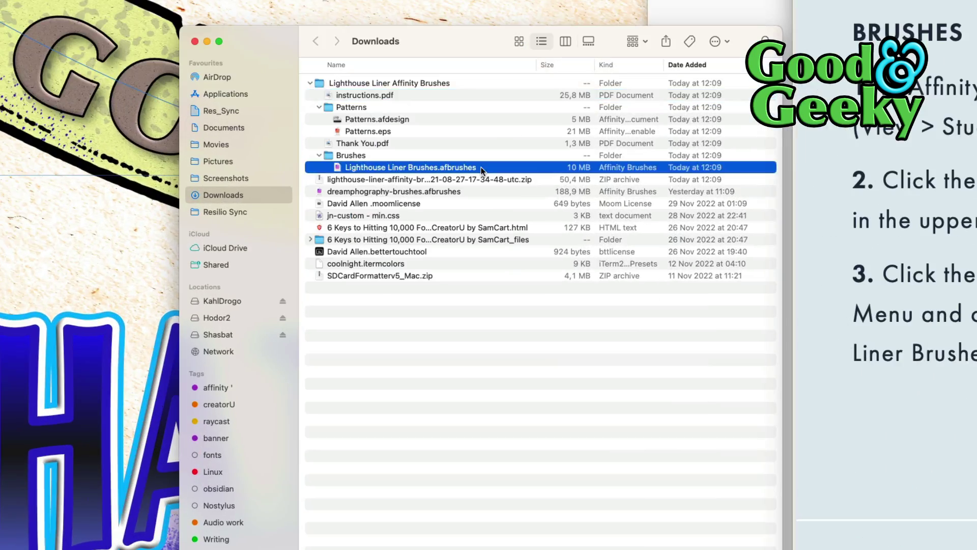
key(space)
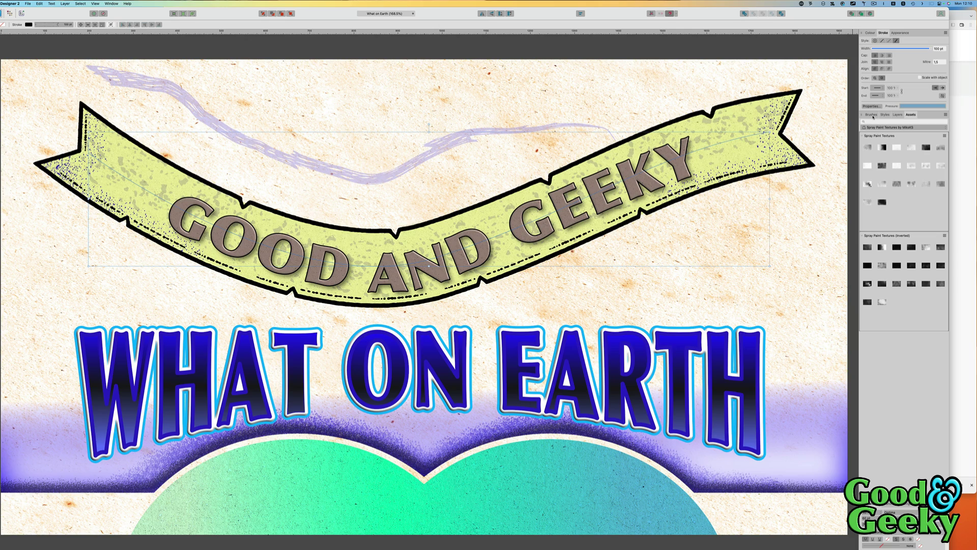
Import Downloads > Lighthouse Liner Affinity Brushes > Brushes > Lighthouse Liner Brushes.afbrushes from the floated Brushes panel
mouse_move(873, 117)
mouse_down()
mouse_move(690, 134)
mouse_move(368, 65)
mouse_move(342, 92)
mouse_up()
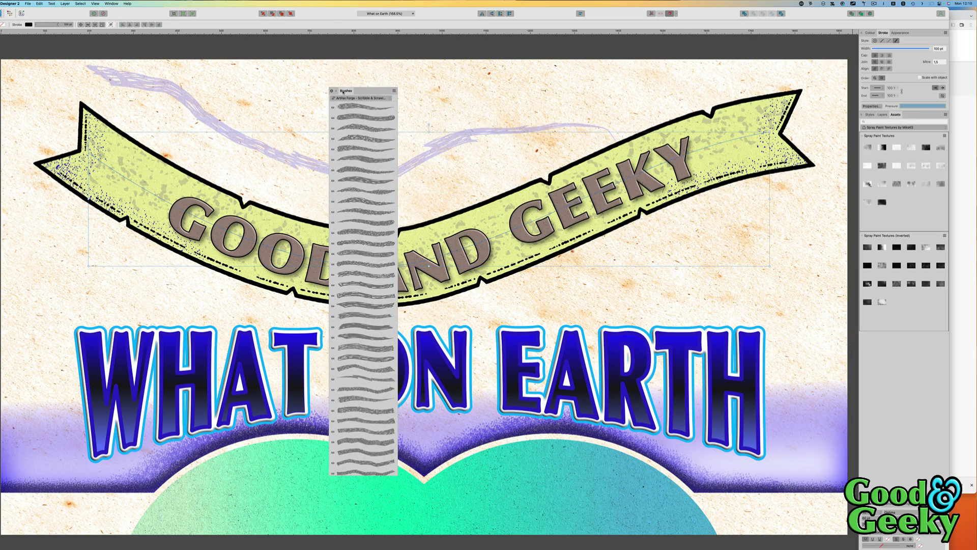
click(395, 92)
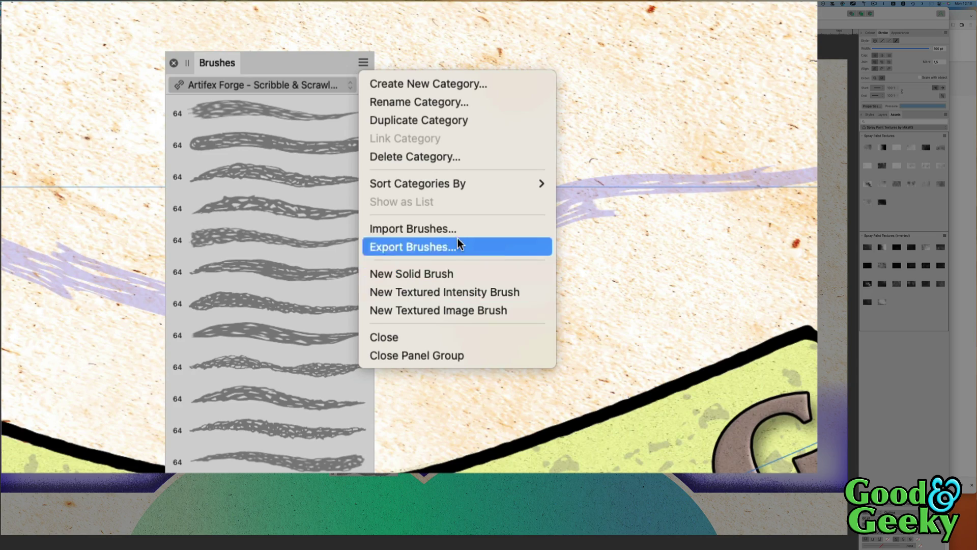
click(458, 231)
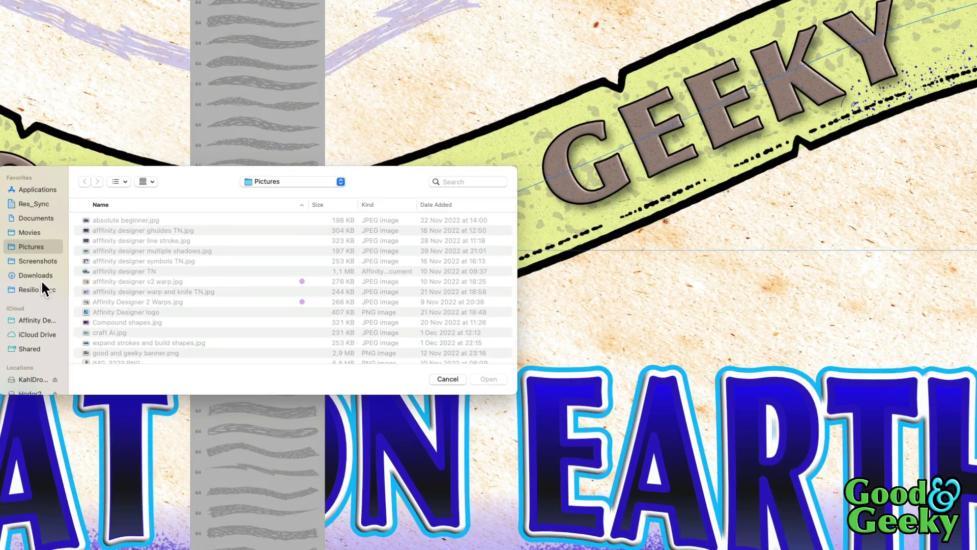
click(76, 276)
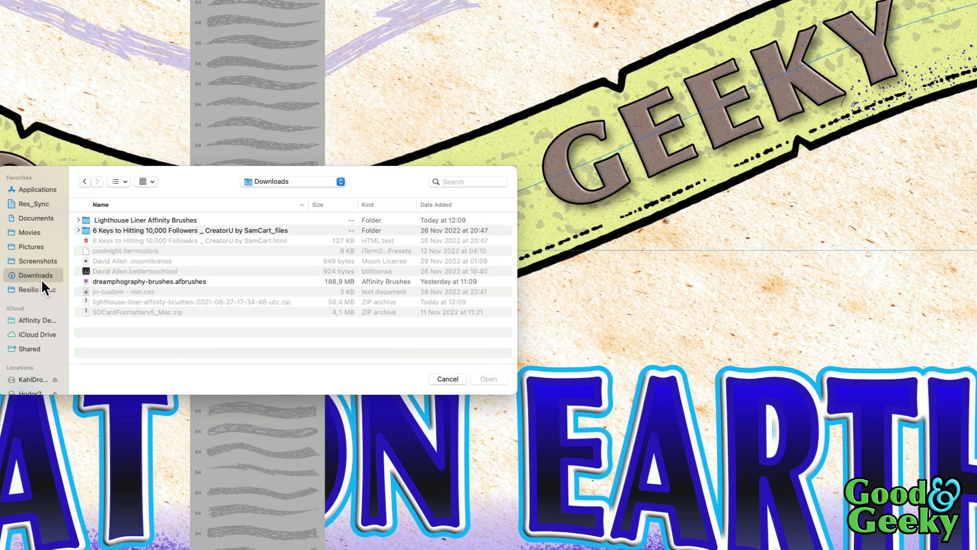
click(78, 219)
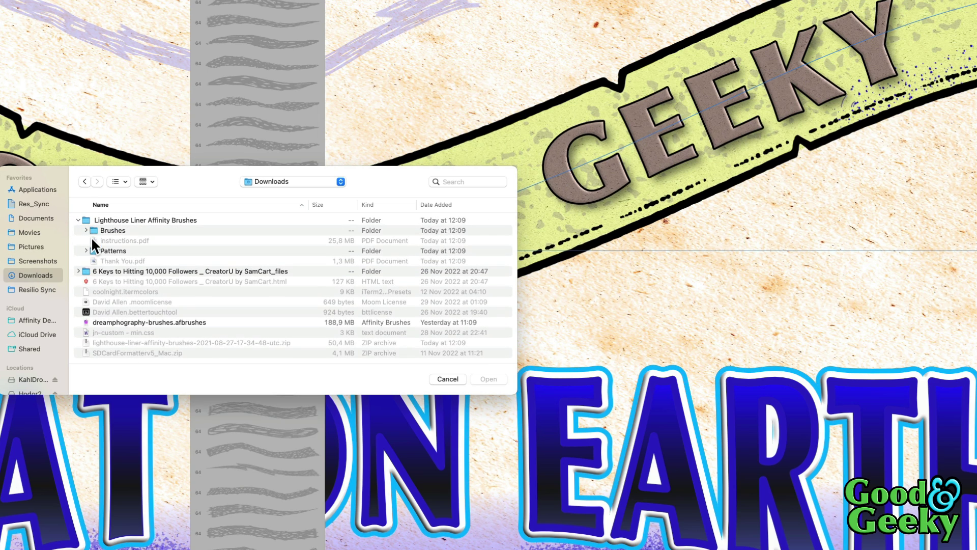
click(90, 233)
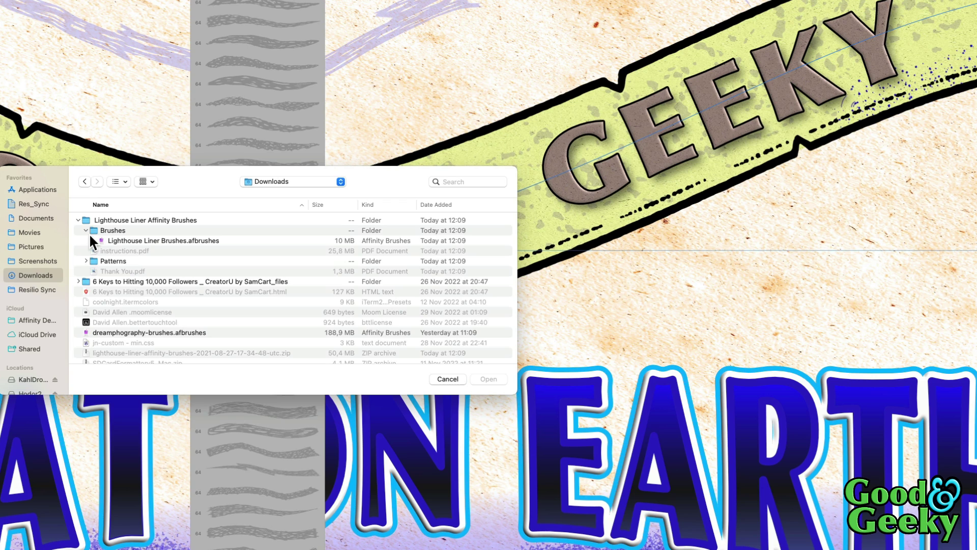
click(118, 239)
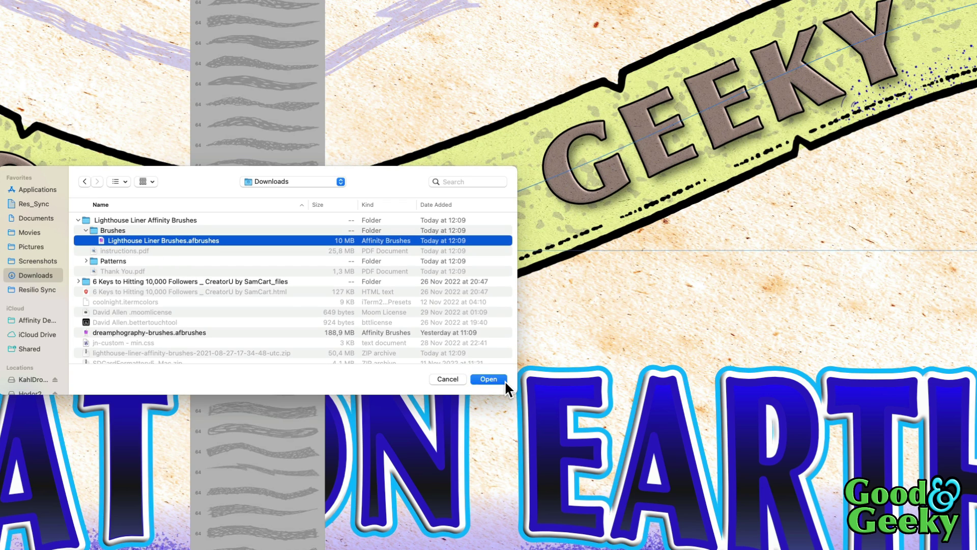
click(488, 379)
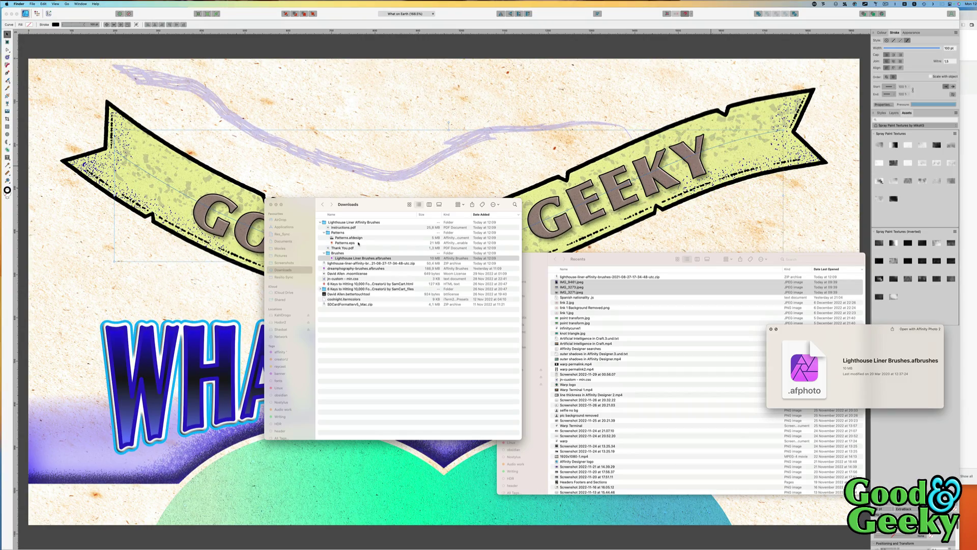
Drag Patterns.afdesign from the Downloads window into the Pictures folder
click(342, 248)
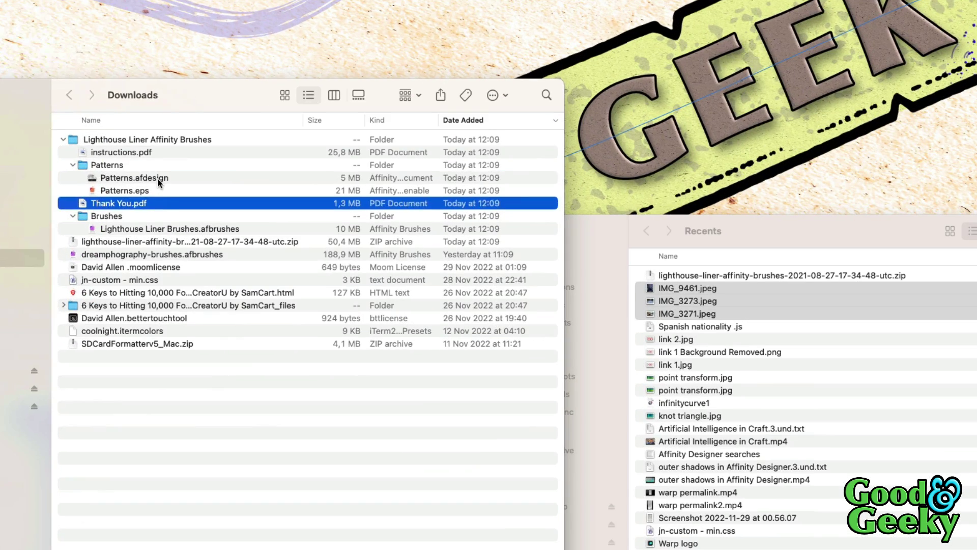
click(358, 239)
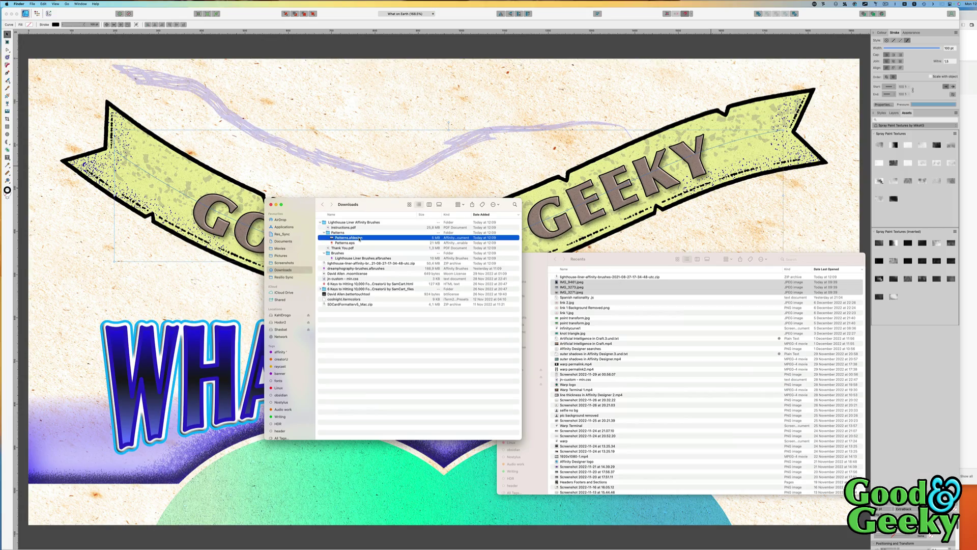
drag(360, 238, 288, 257)
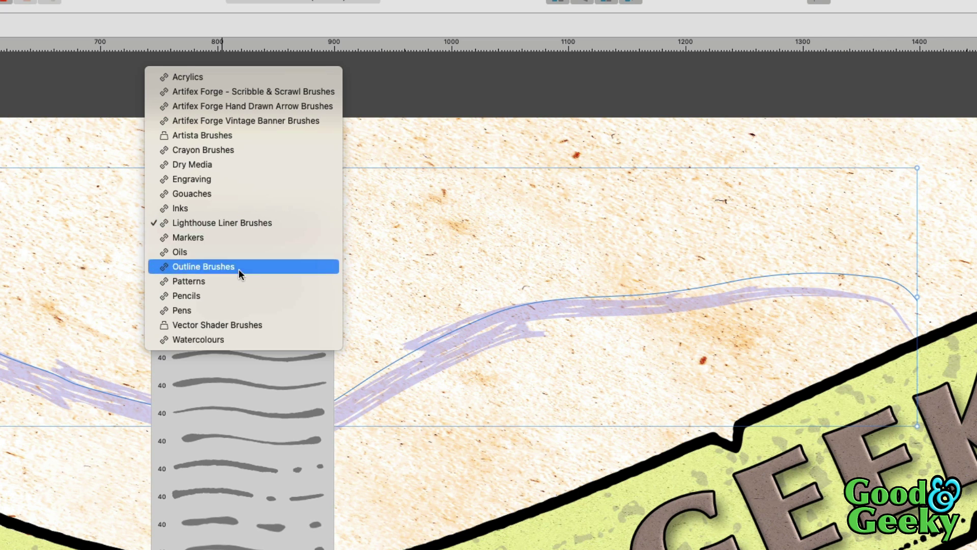
Switch the Brushes panel category from Vector Shader Brushes to Artifex Forge Vintage Banner Brushes
click(248, 330)
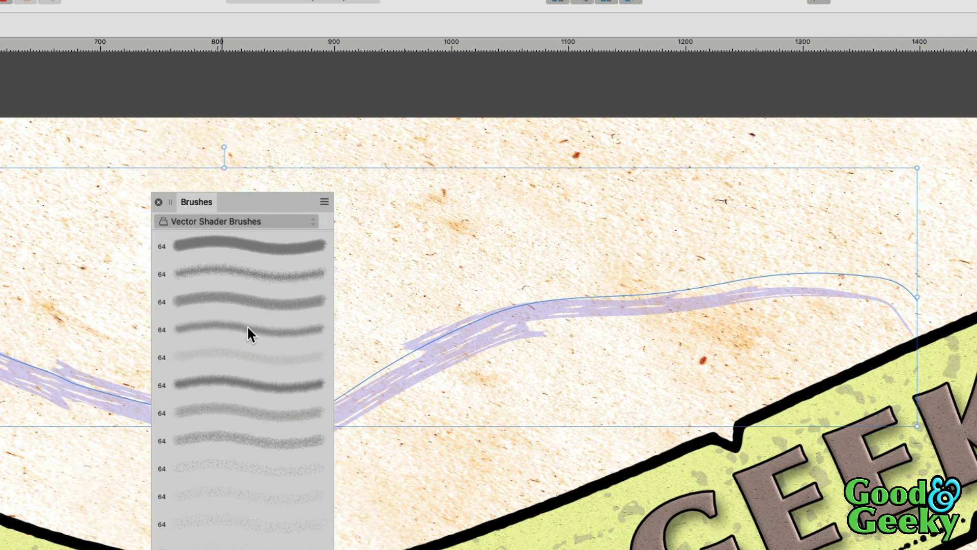
click(212, 221)
click(246, 19)
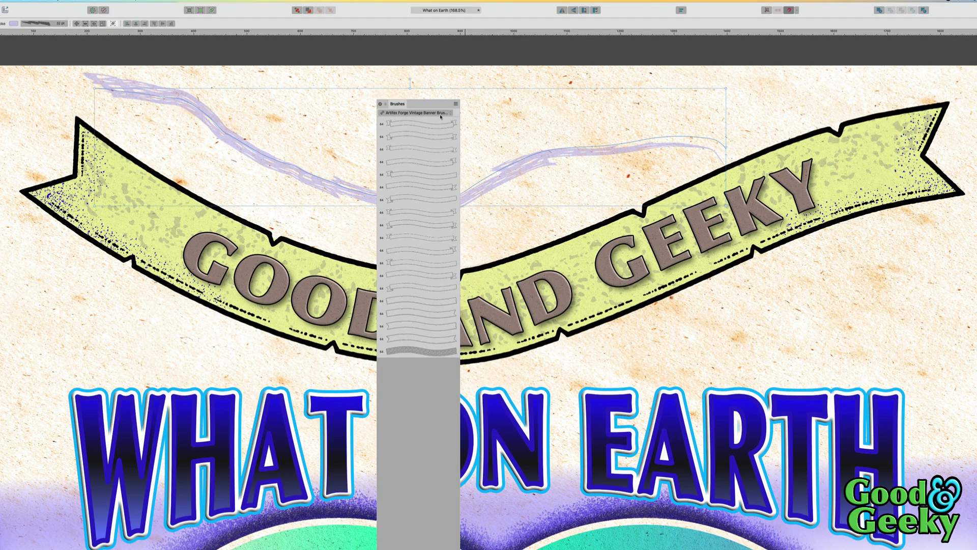
Draw a straight two-node Pen line above the banner and apply the first vintage banner brush
click(504, 118)
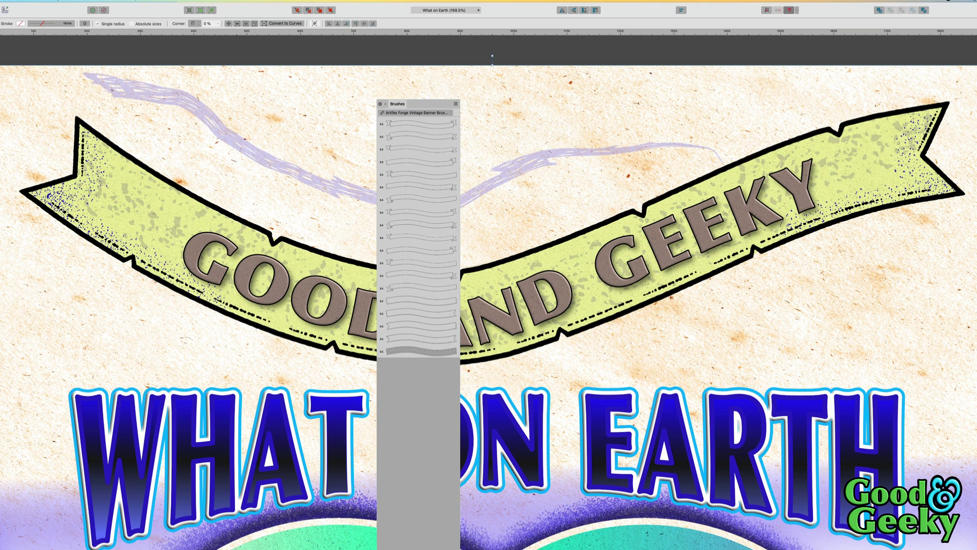
key(p)
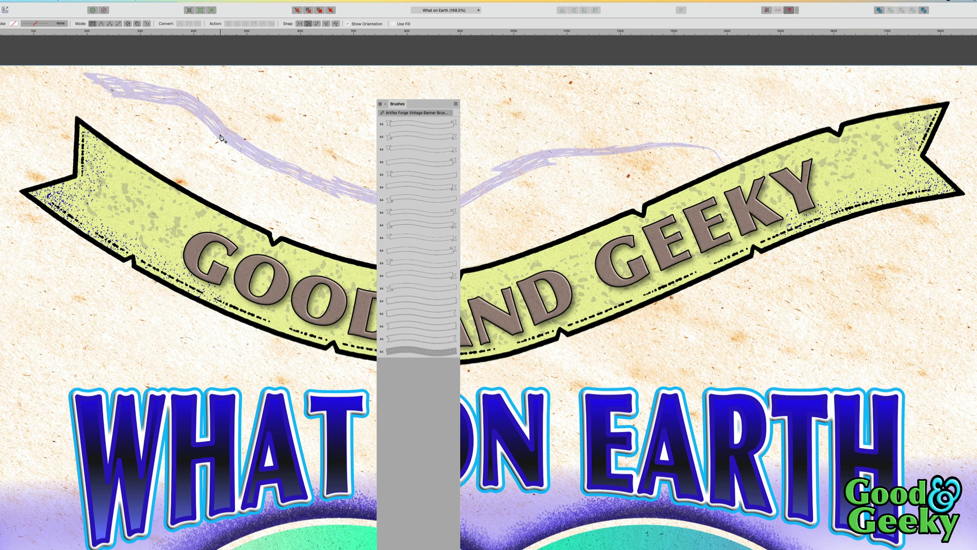
click(193, 138)
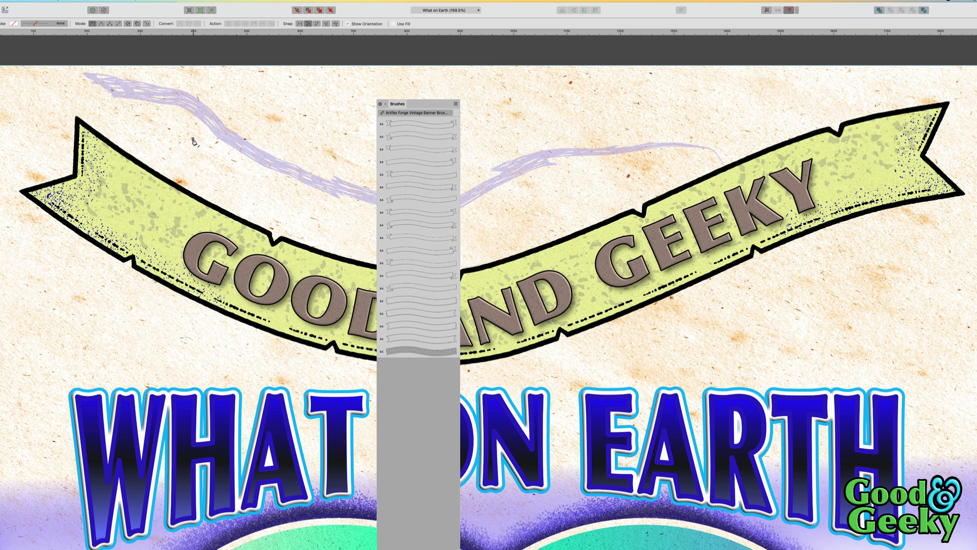
click(684, 127)
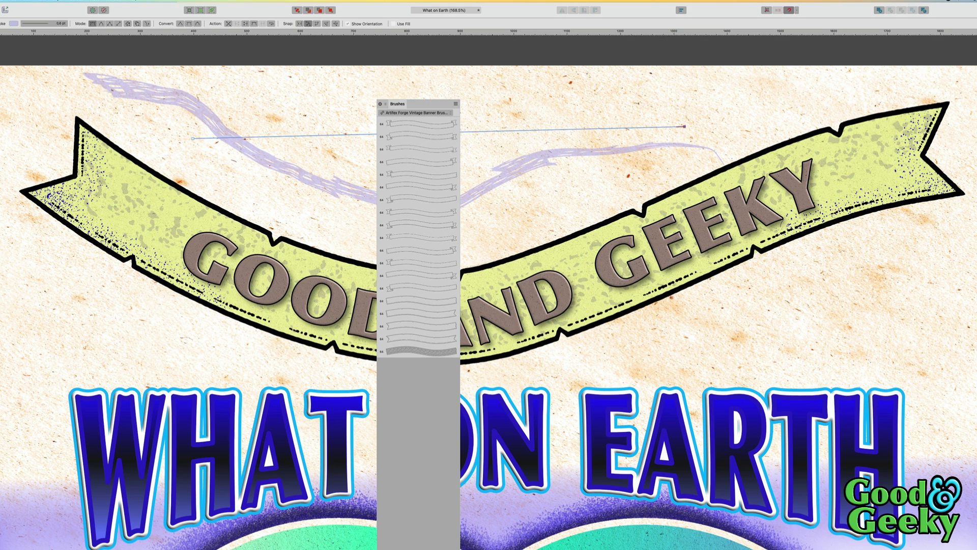
key(v)
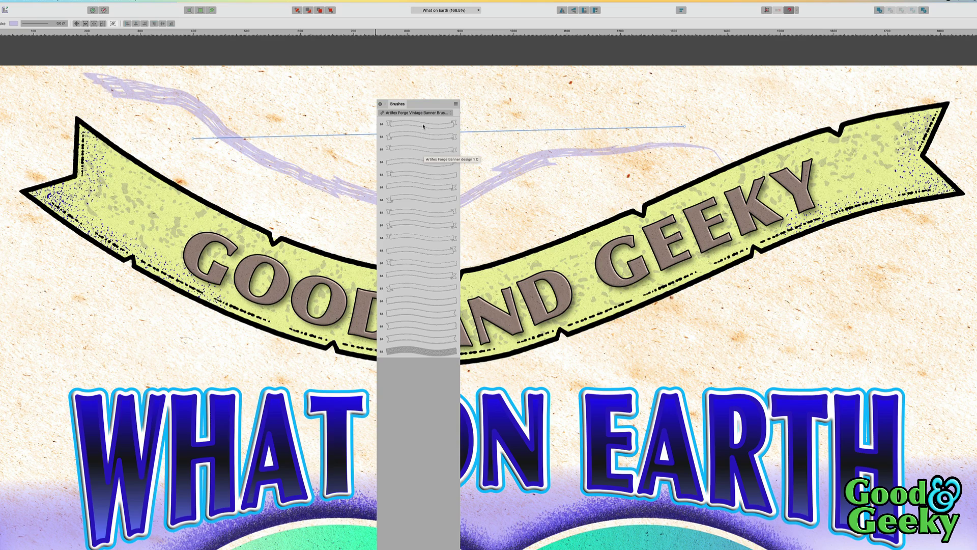
click(423, 126)
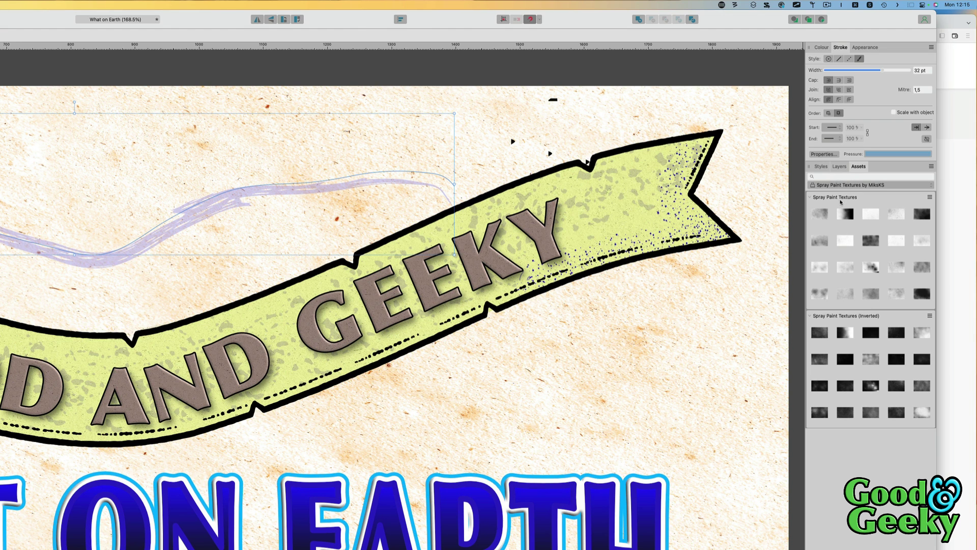
Import Affinity Extras > Artifex Forge - Infinite Canvas Creator .afstyles file through the Styles panel menu
click(822, 167)
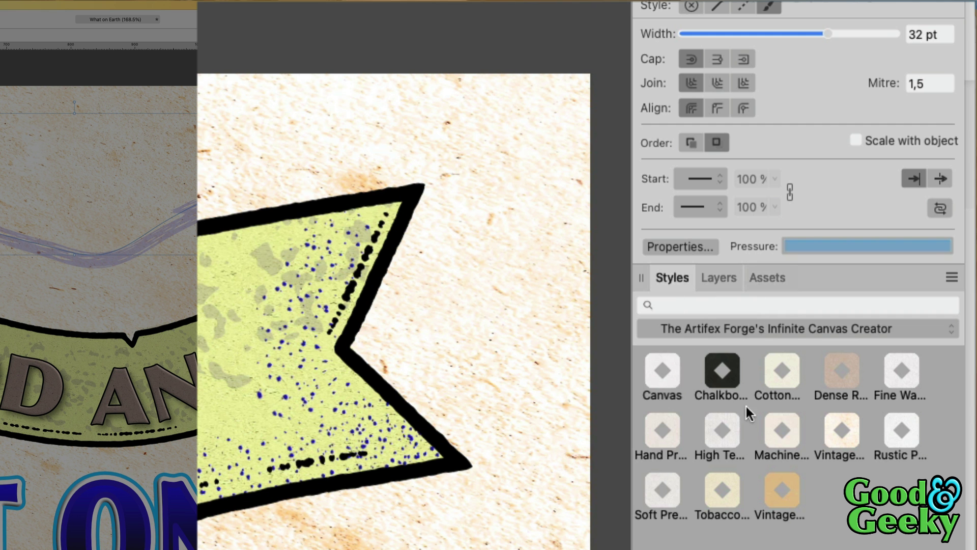
click(793, 328)
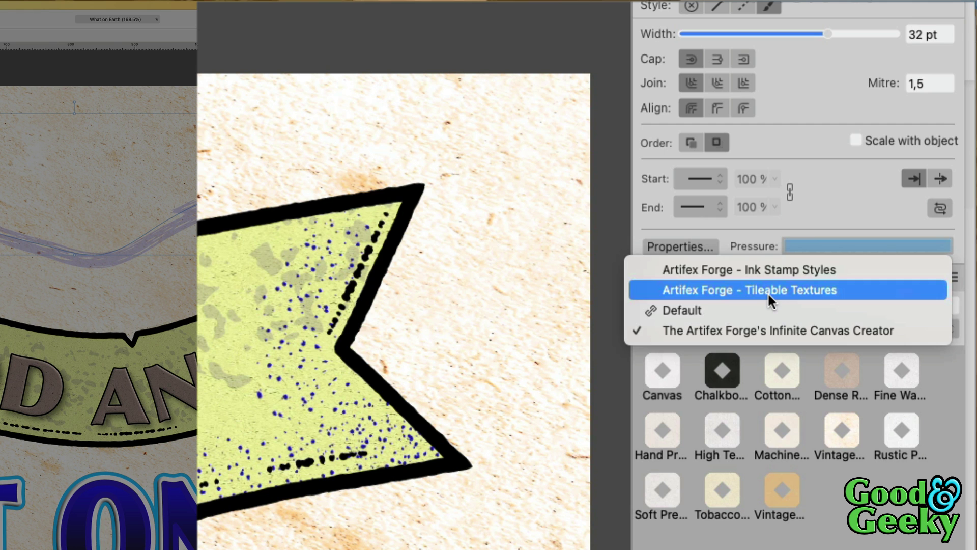
key(Escape)
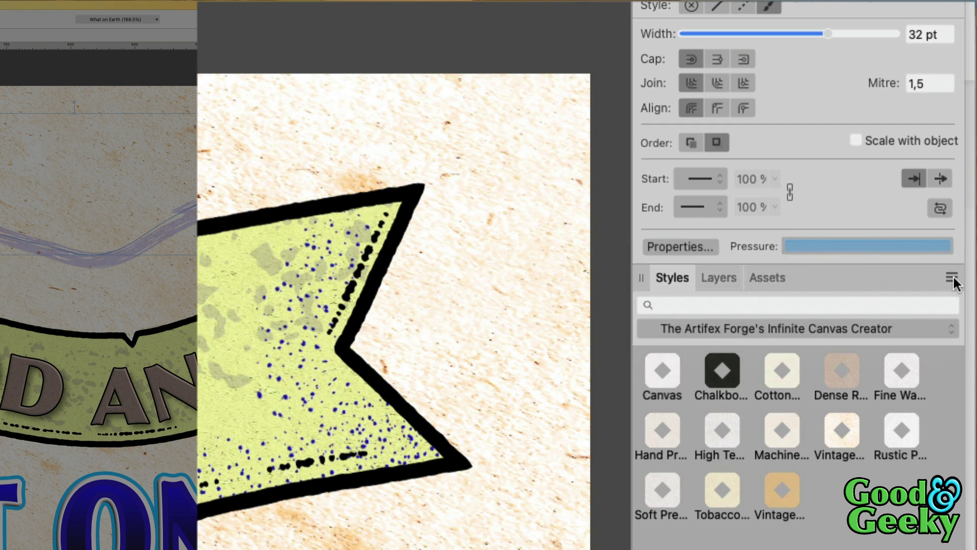
click(951, 279)
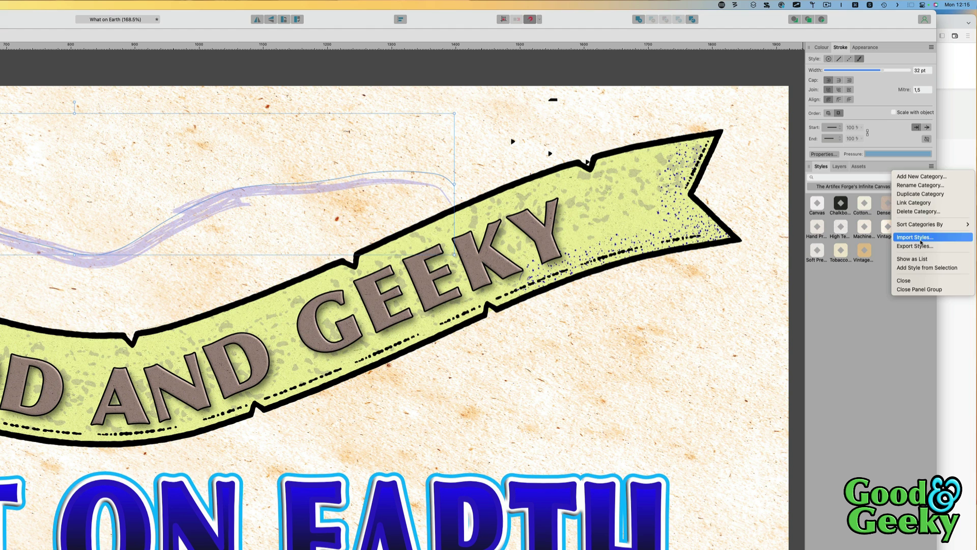
click(924, 464)
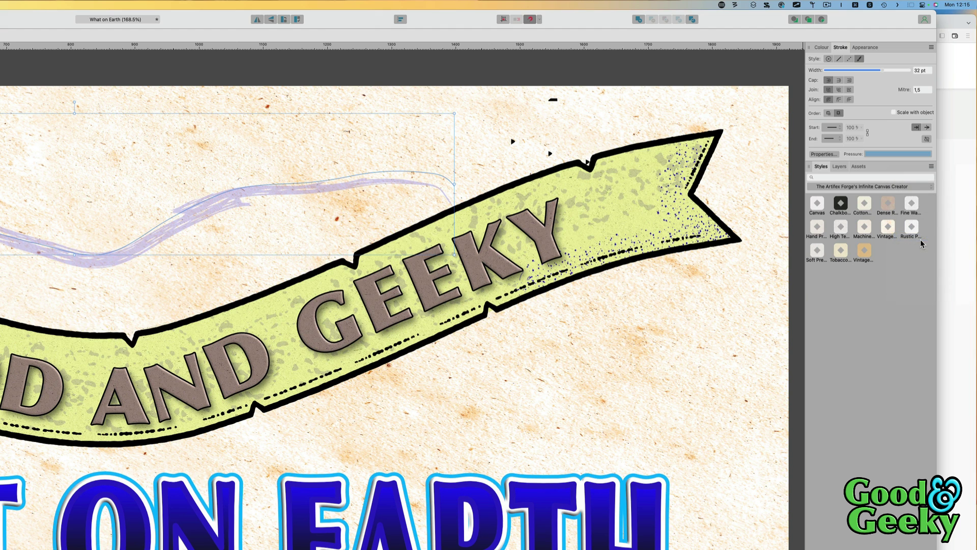
click(77, 261)
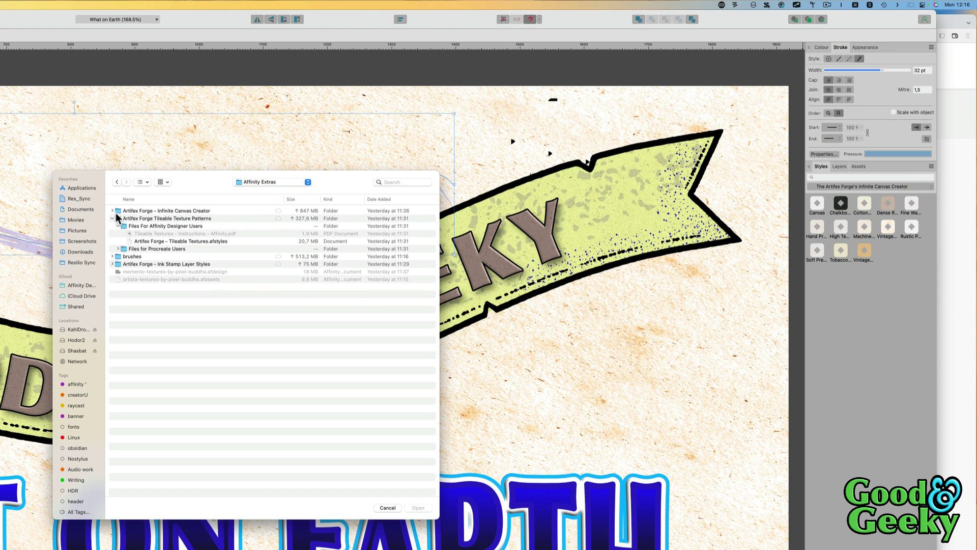
click(112, 210)
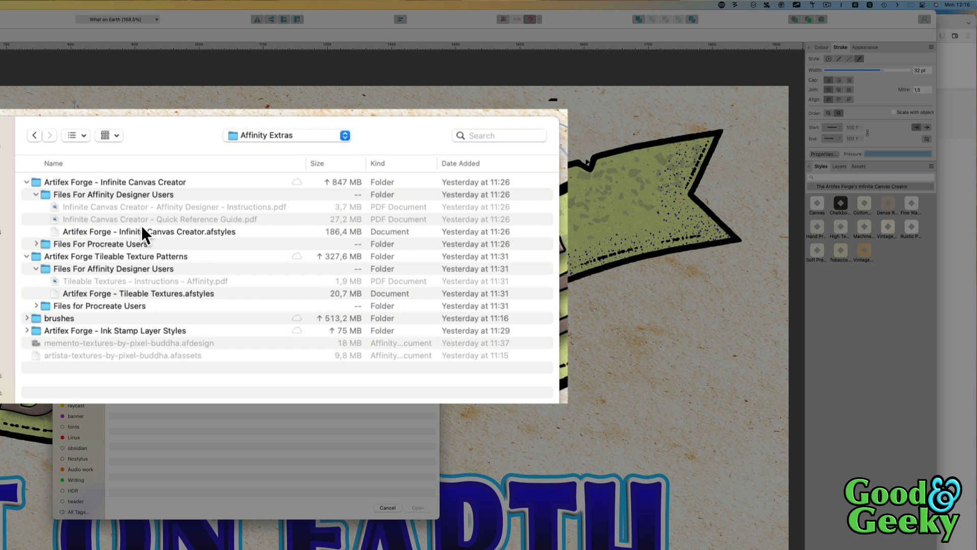
click(236, 238)
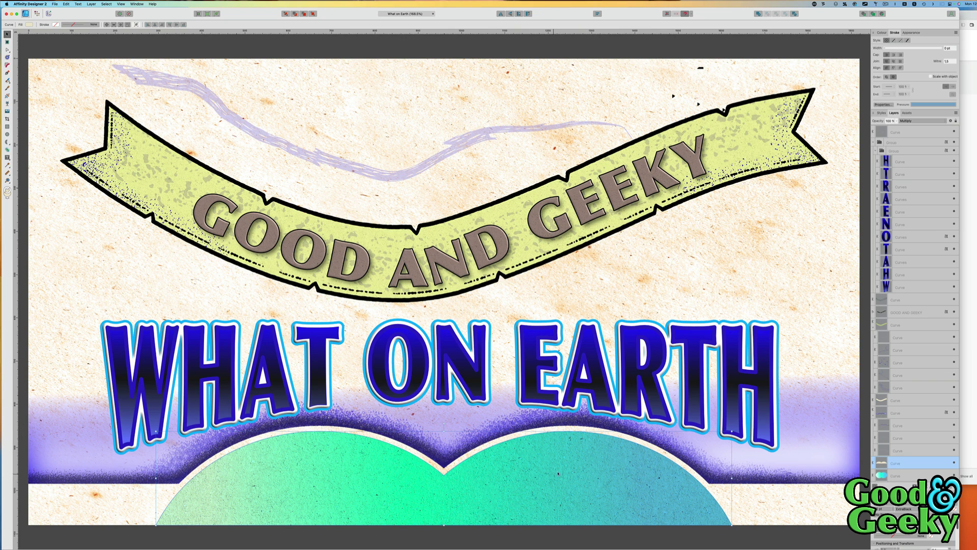
Apply the Canvas style to the lower dome shape, then switch it to a cream canvas texture
click(881, 113)
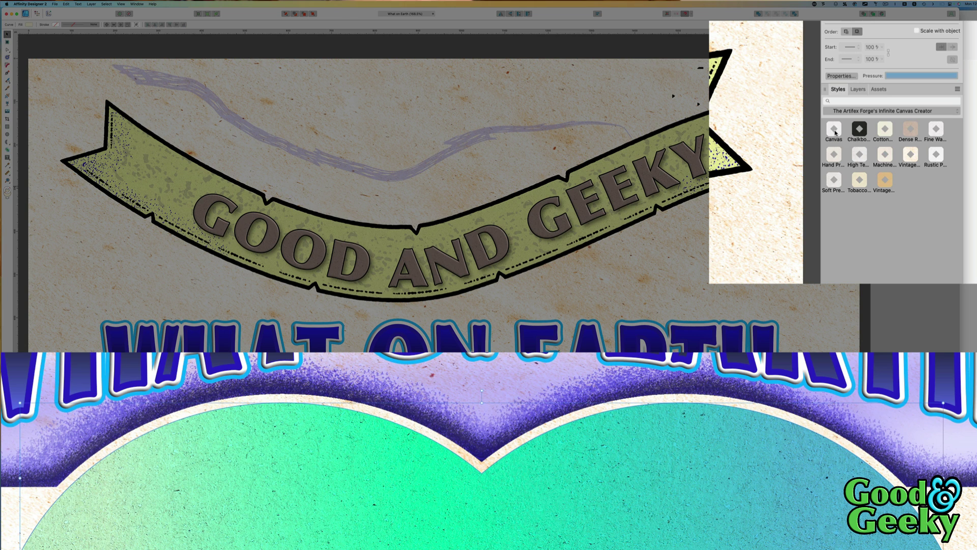
click(878, 139)
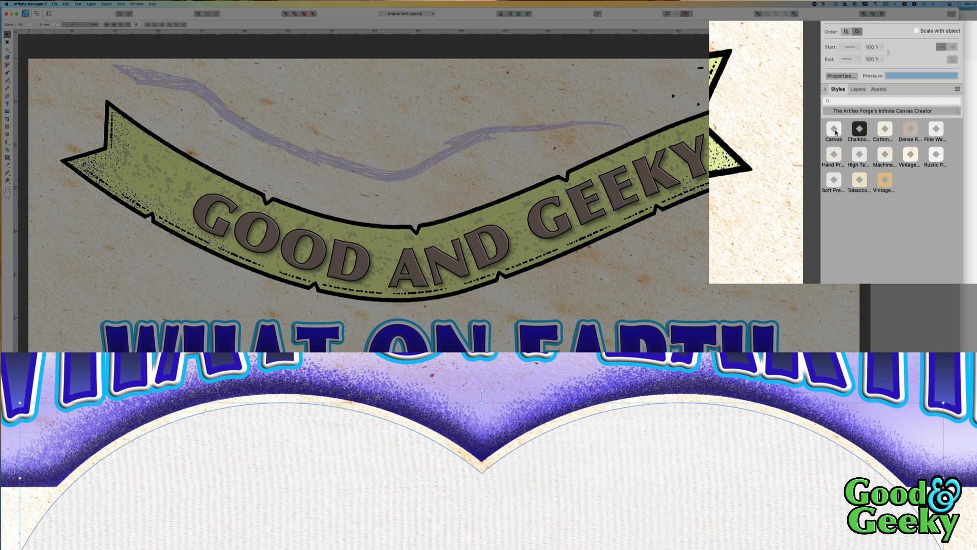
click(886, 154)
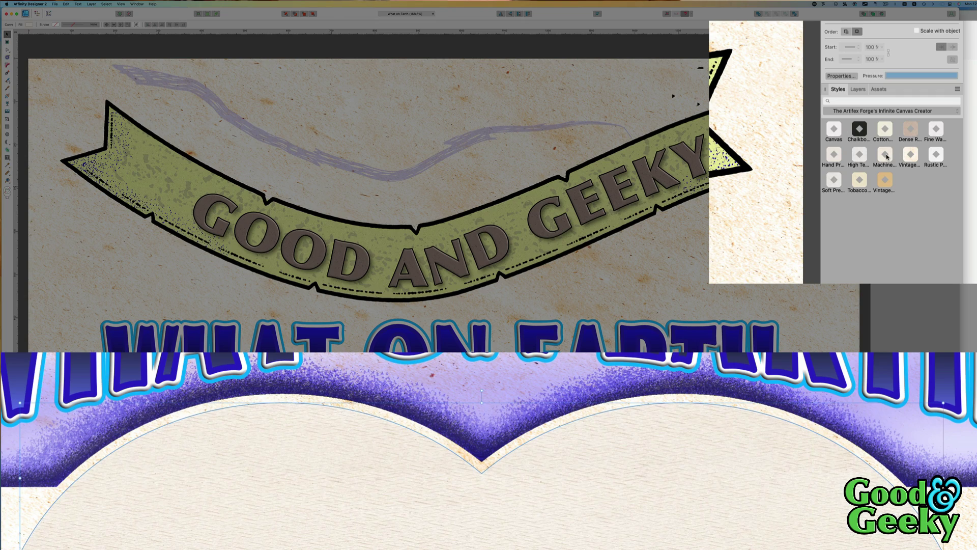